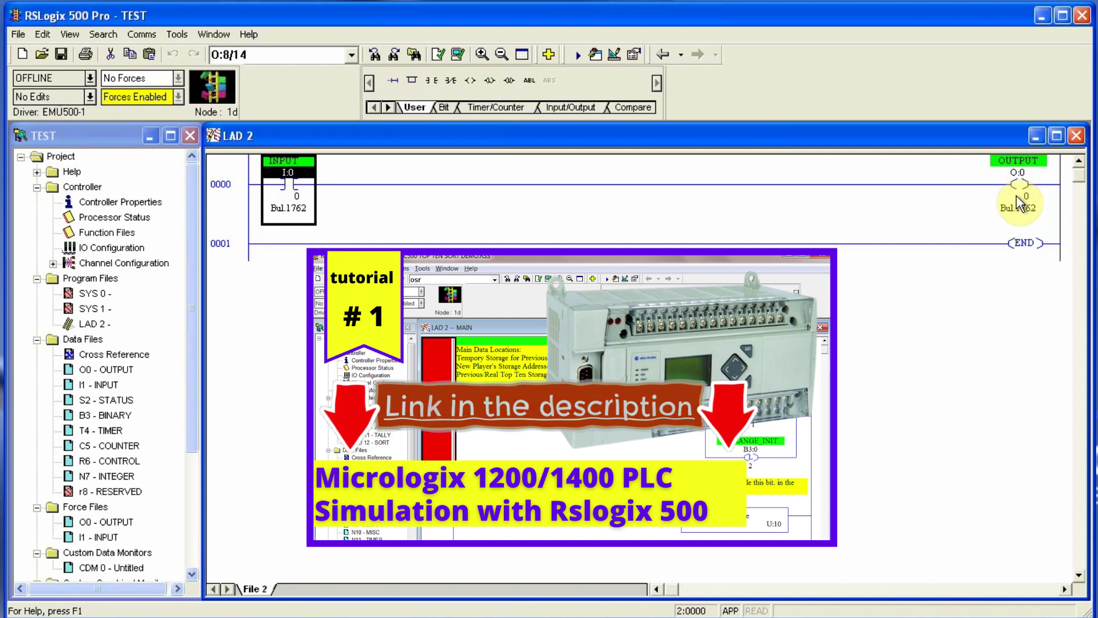
Show the Timer/Counter instructions and select rung 0000 to receive the timer.
left_click(1019, 205)
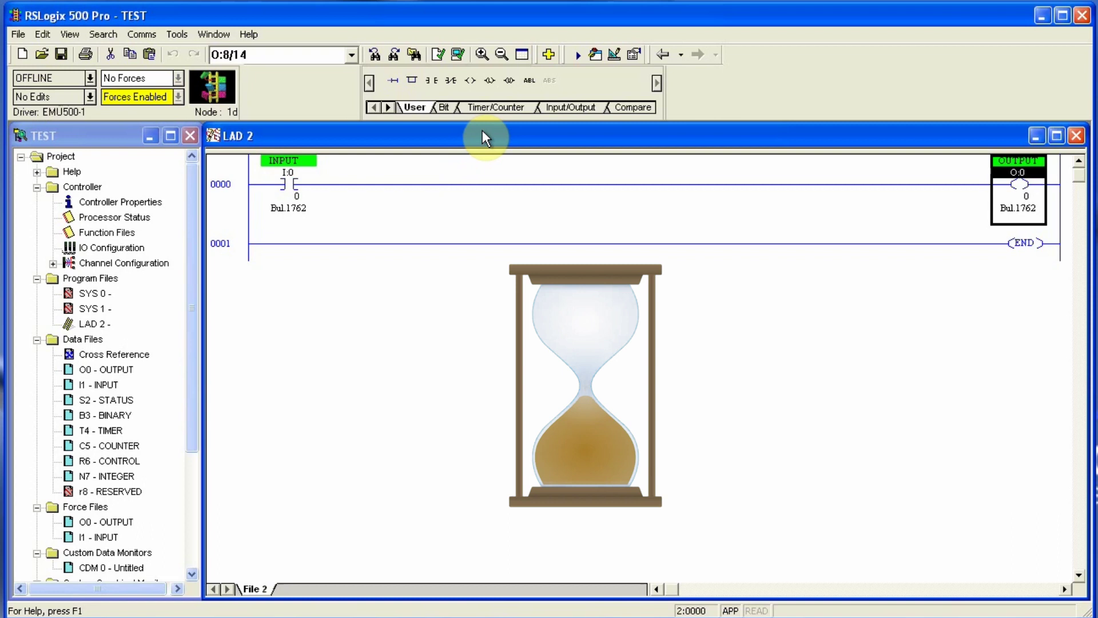
left_click(486, 107)
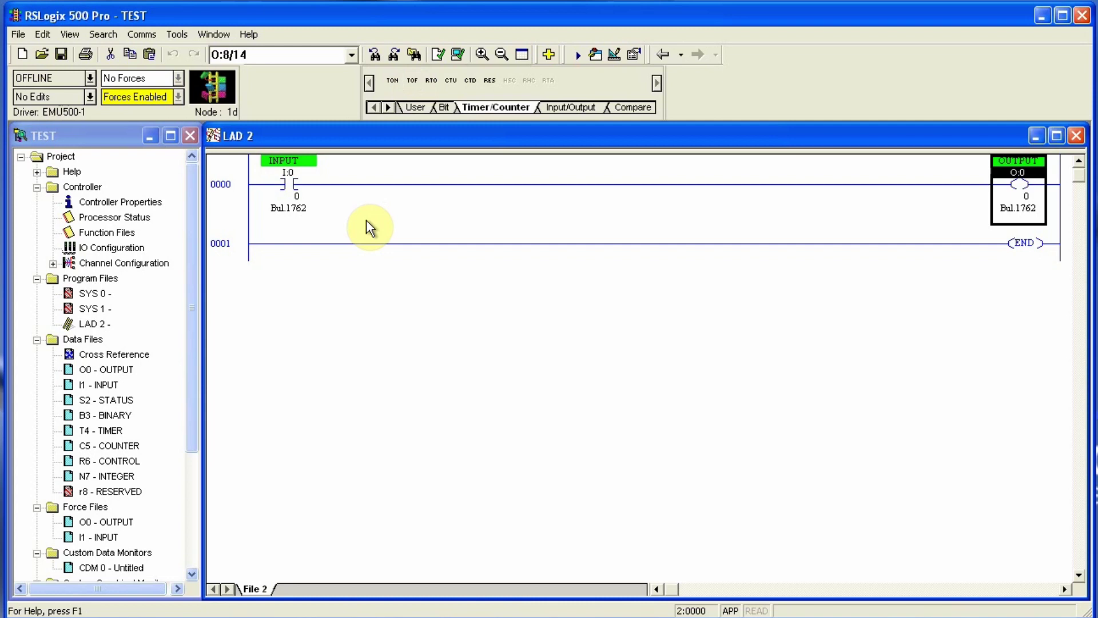
left_click(299, 195)
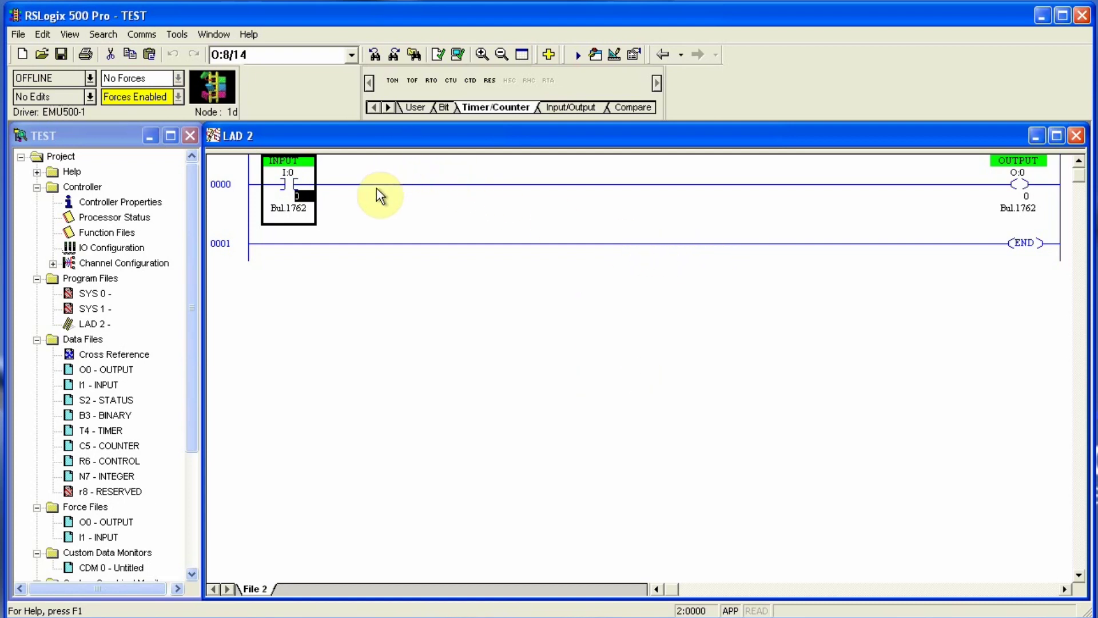
left_click(224, 184)
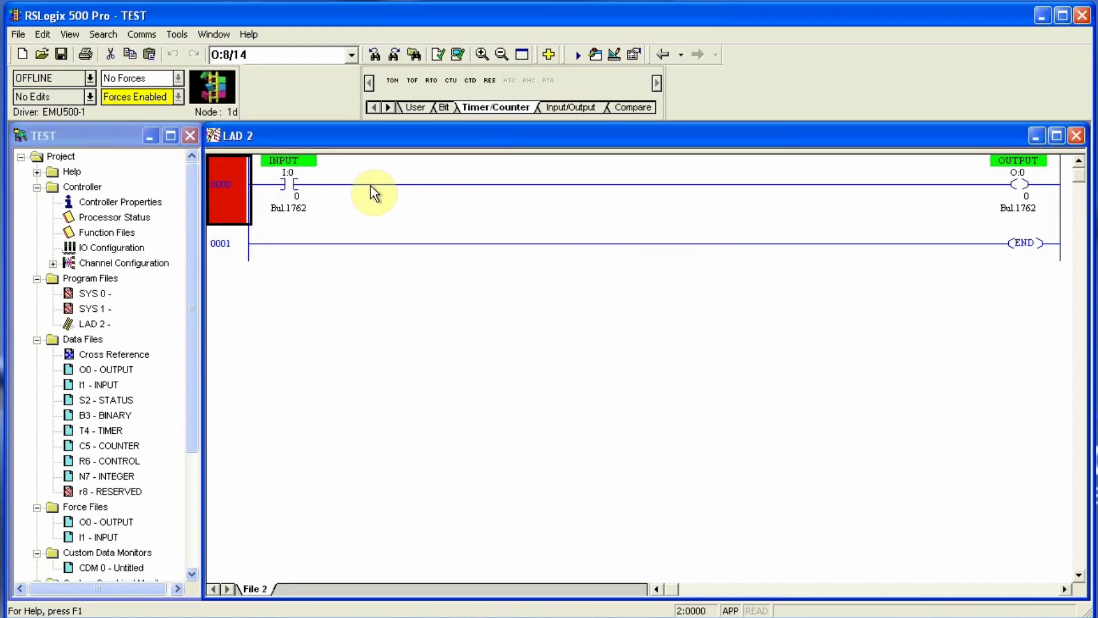
Insert a TON after the I:0 contact on rung 0000 and address it T4:0.
left_click(292, 184)
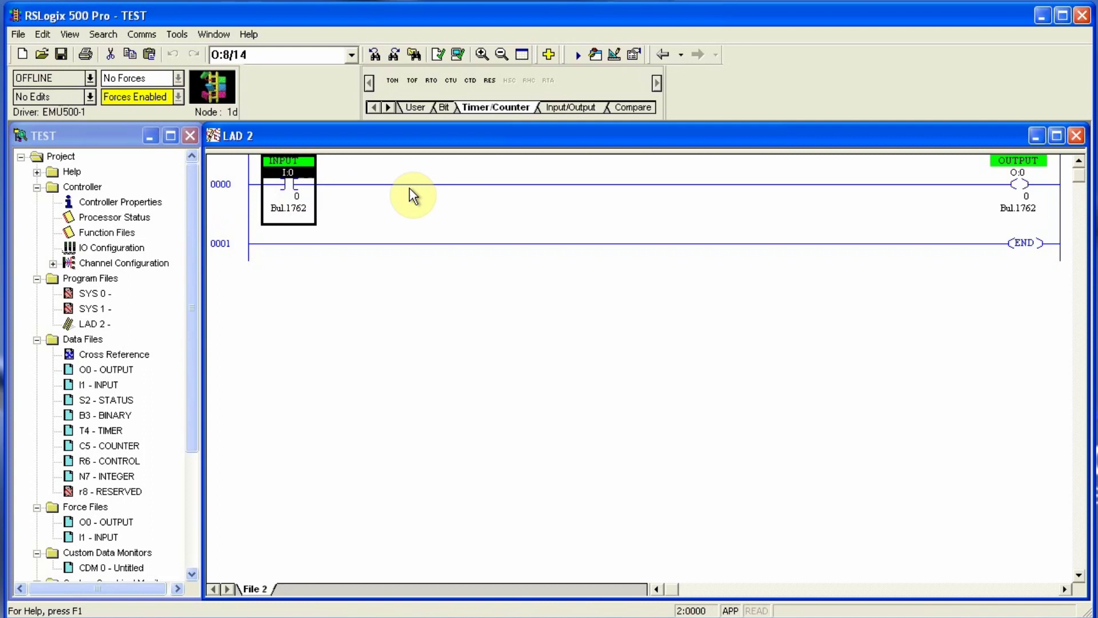
left_click(393, 81)
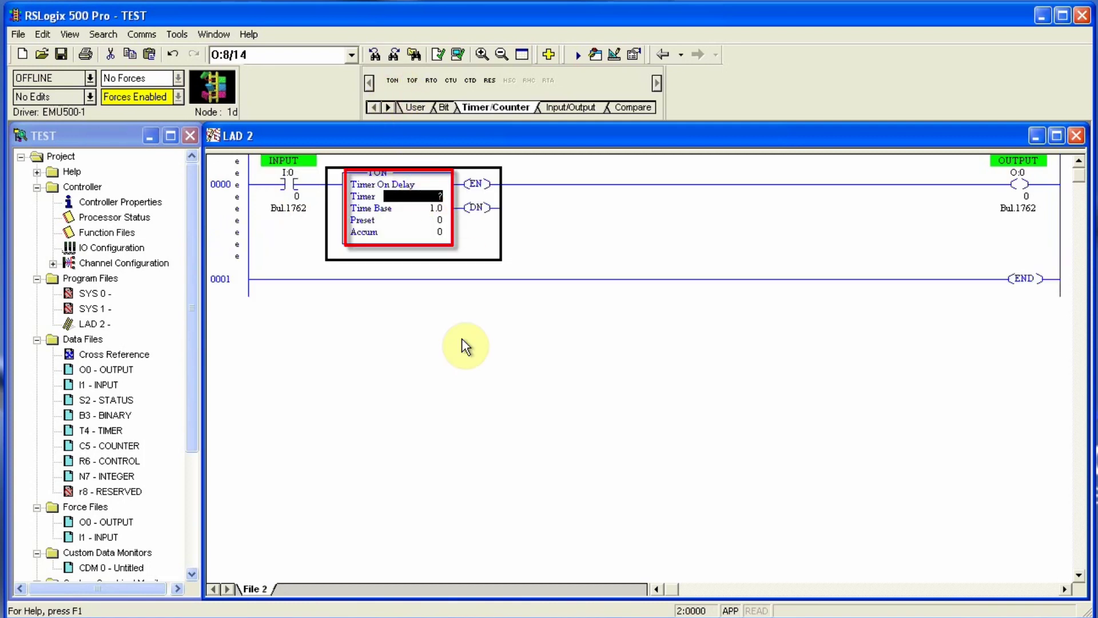
left_click(412, 207)
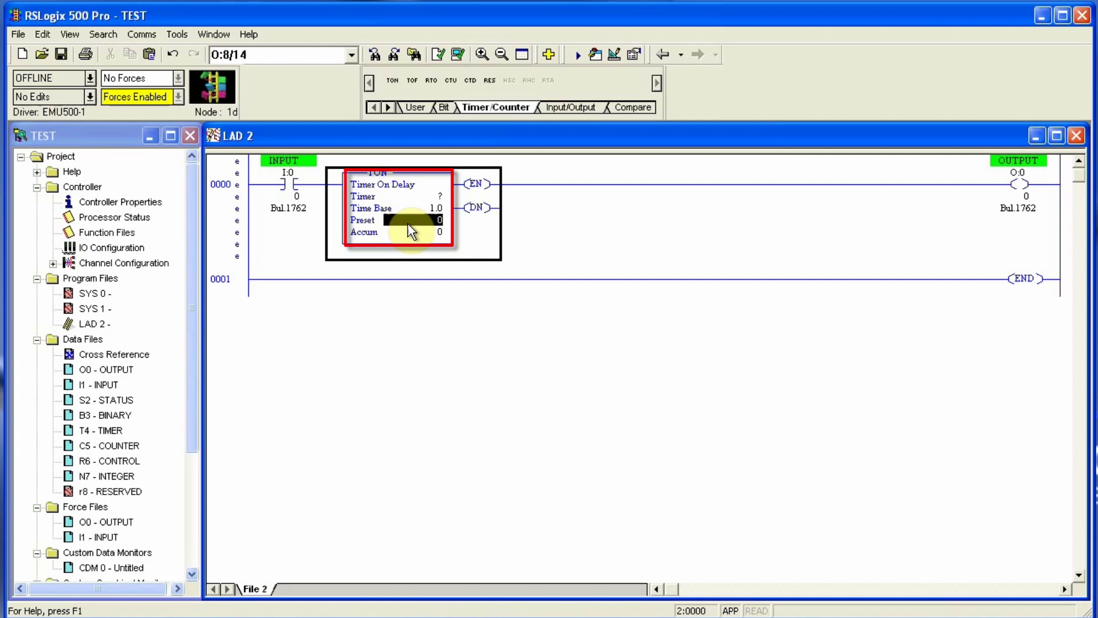
left_click(108, 429)
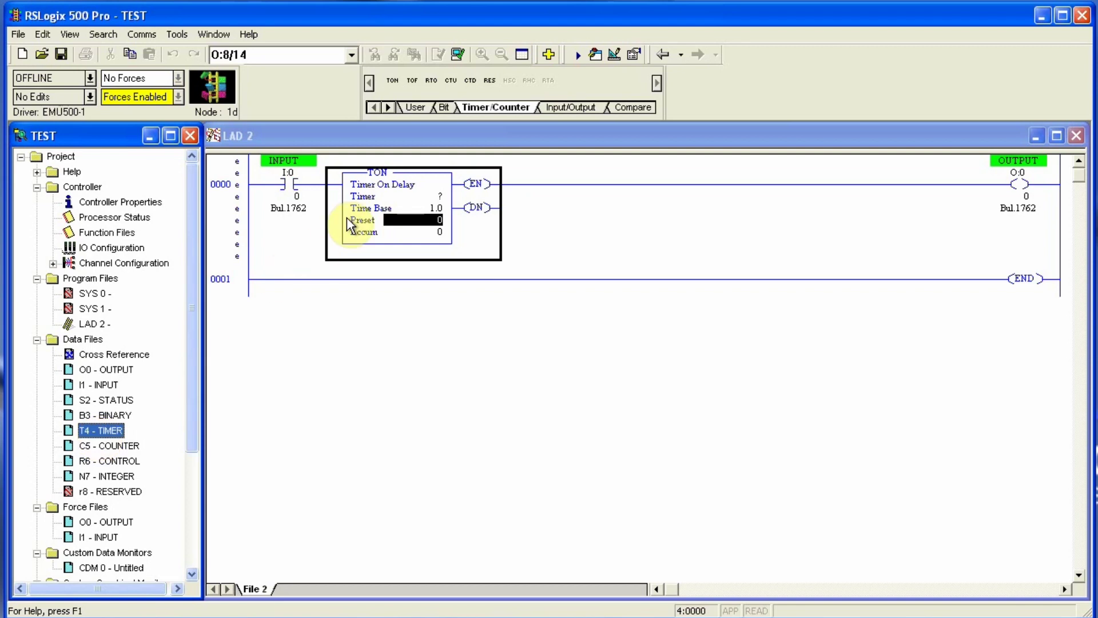
left_click(373, 202)
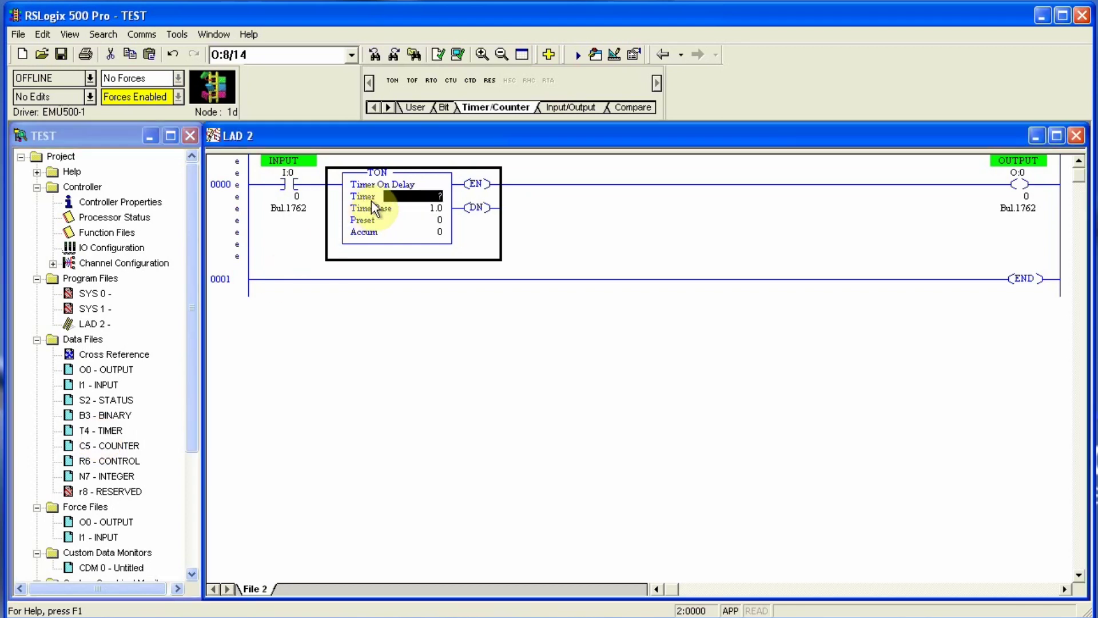
double_click(408, 197)
type("T4")
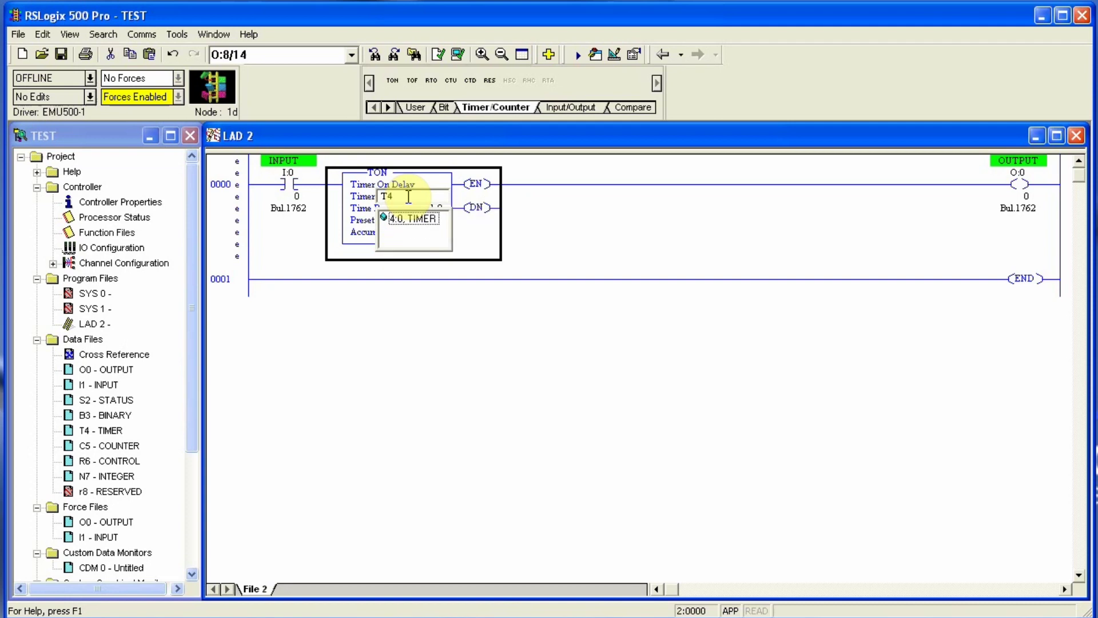
left_click(408, 220)
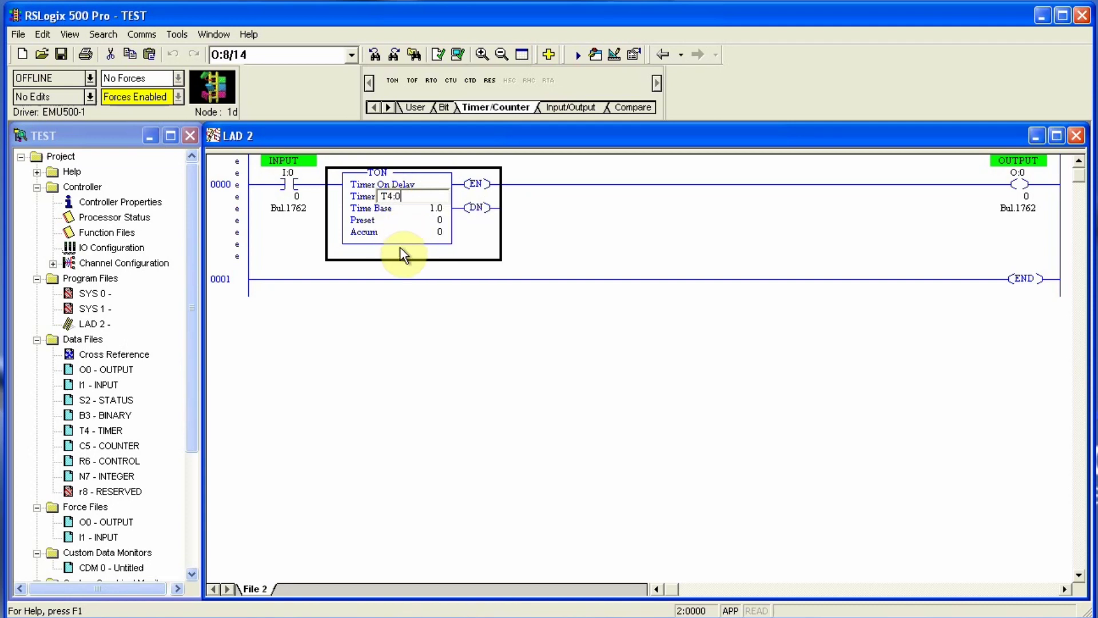
key("Return")
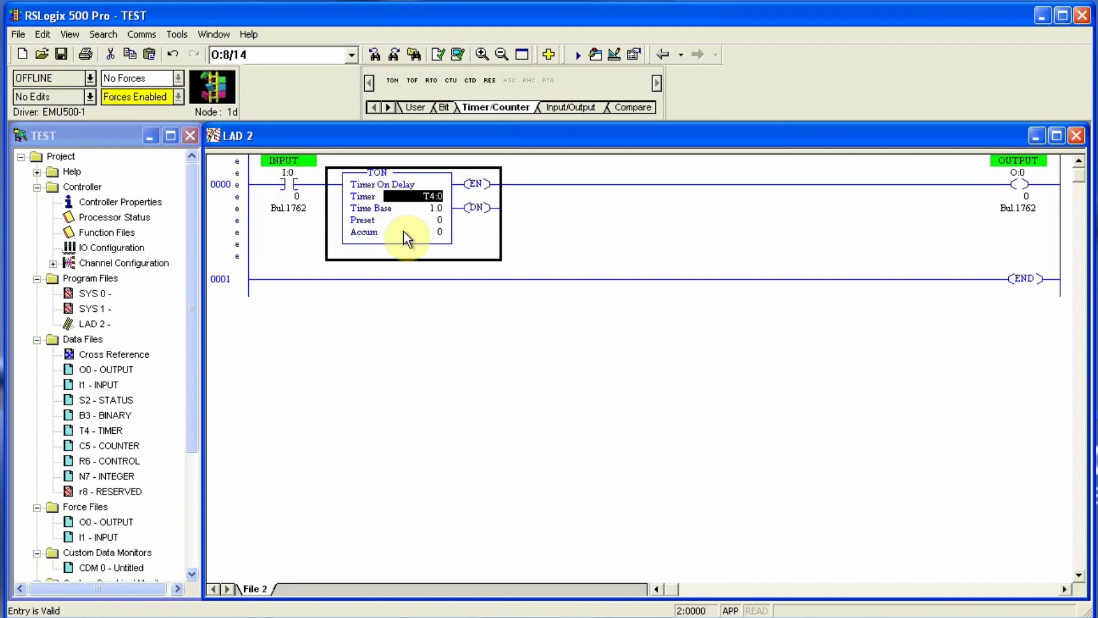
Set the T4:0 timer's time base to 1.0 and preset to 5.
left_click(432, 210)
double_click(431, 211)
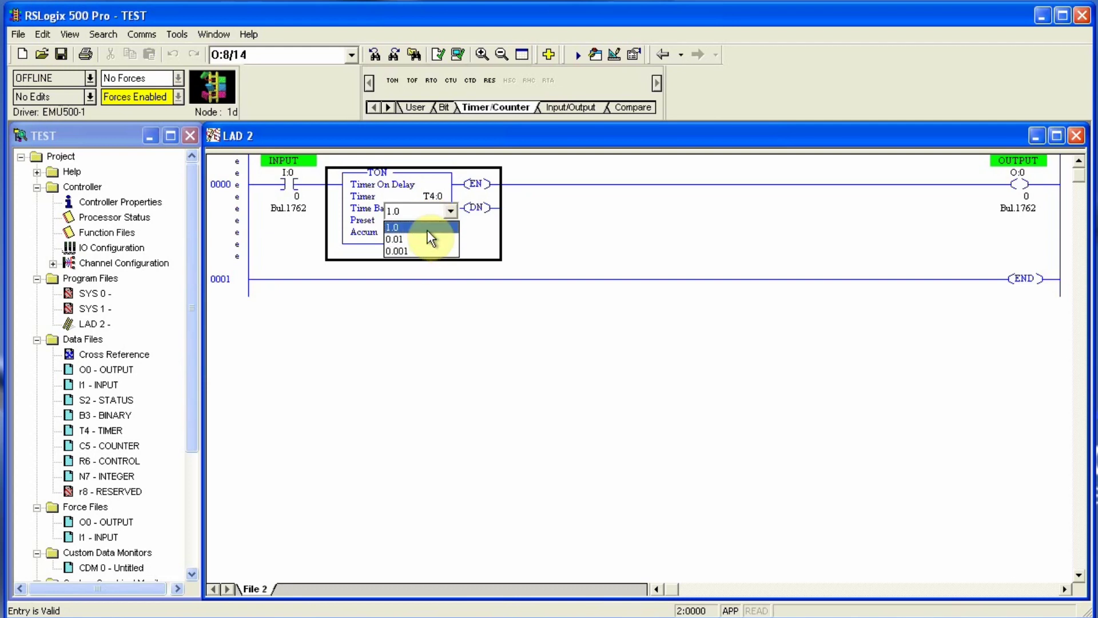
left_click(429, 228)
key("Return")
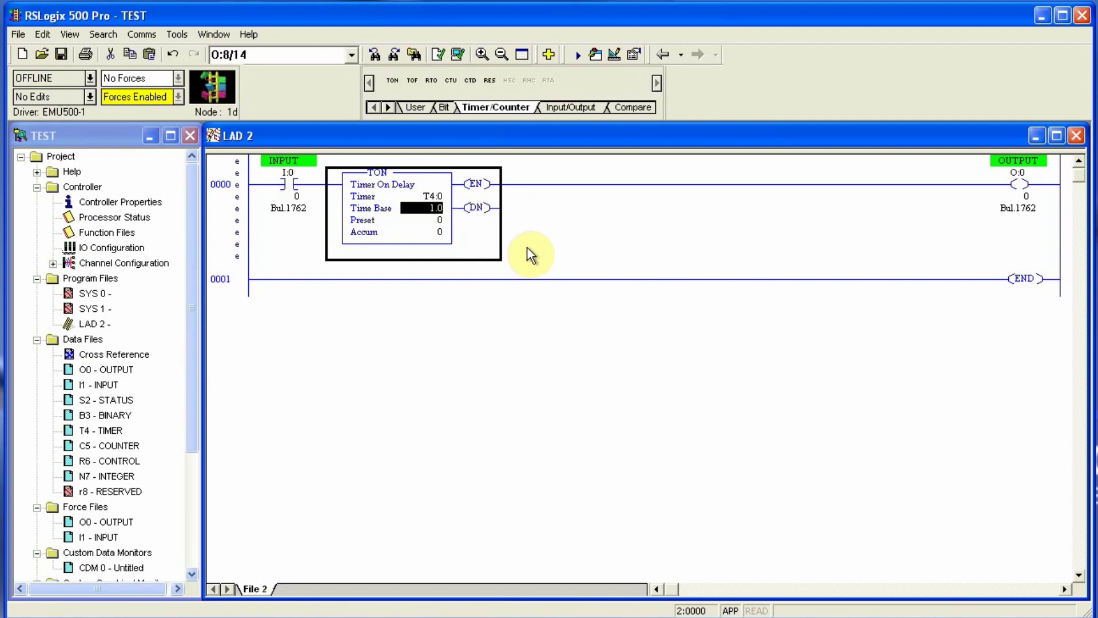
left_click(430, 220)
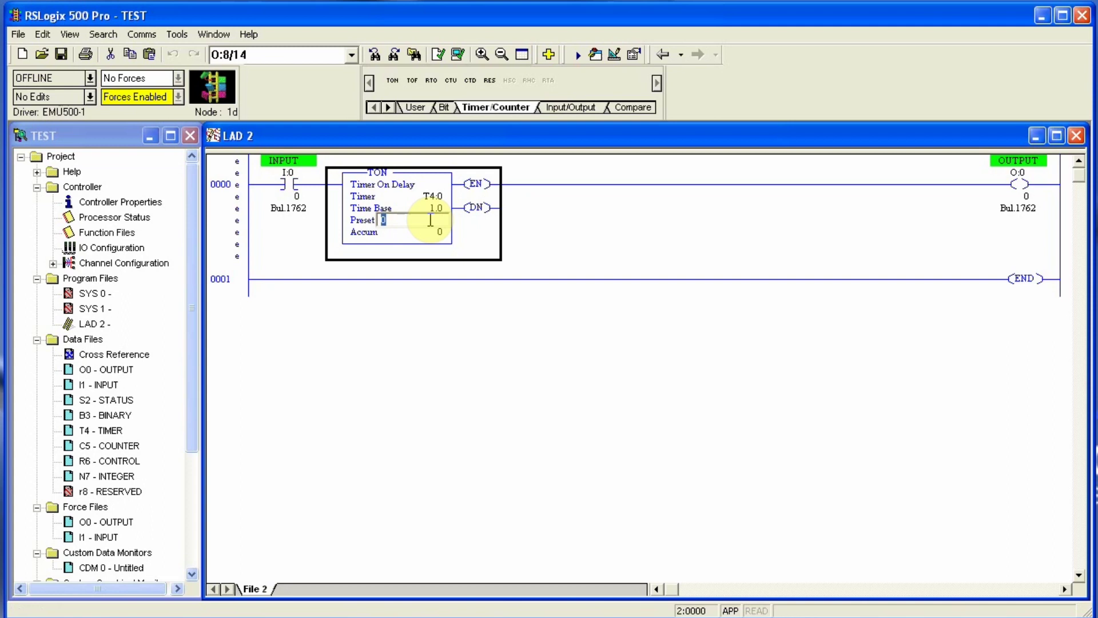
type("5")
key("Return")
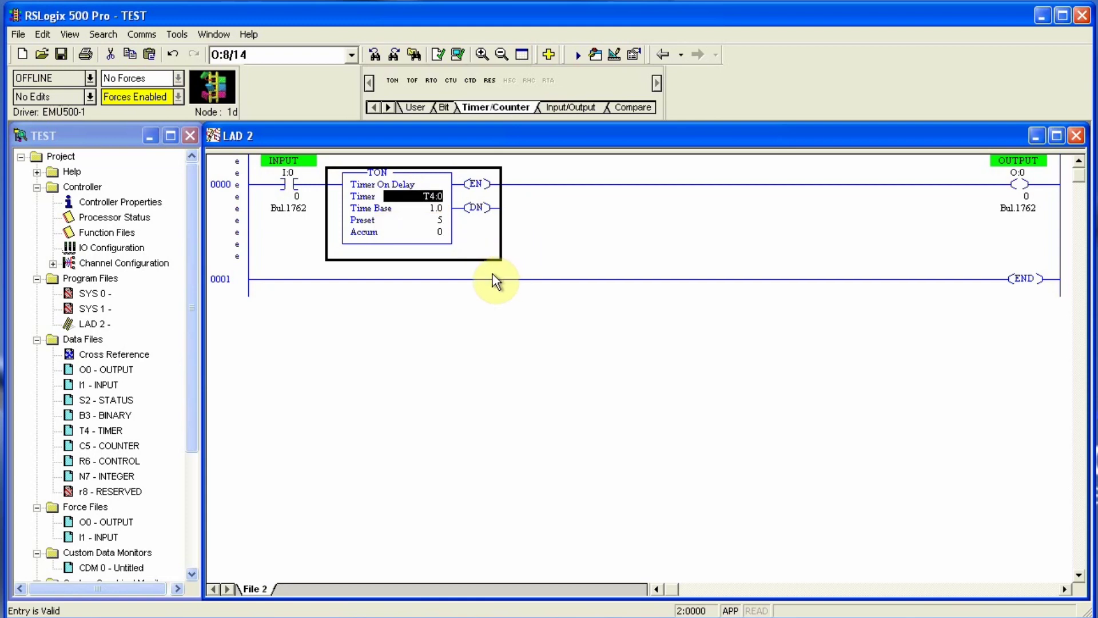
key("Right")
Add rung 0001 with a normally open contact addressed T4:0/DN.
left_click(236, 276)
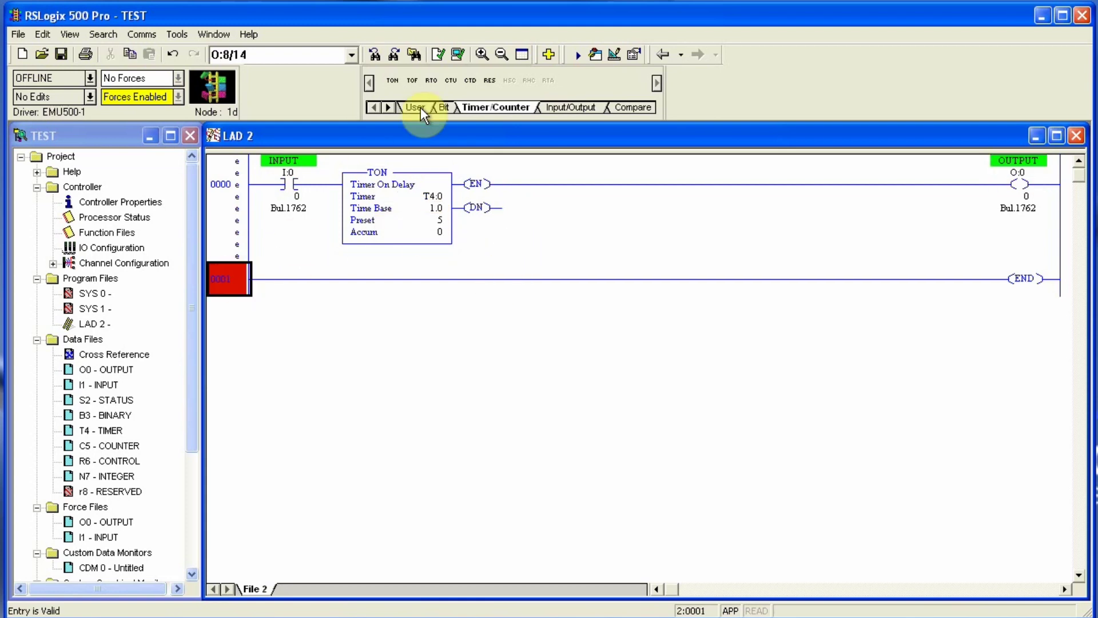
left_click(414, 107)
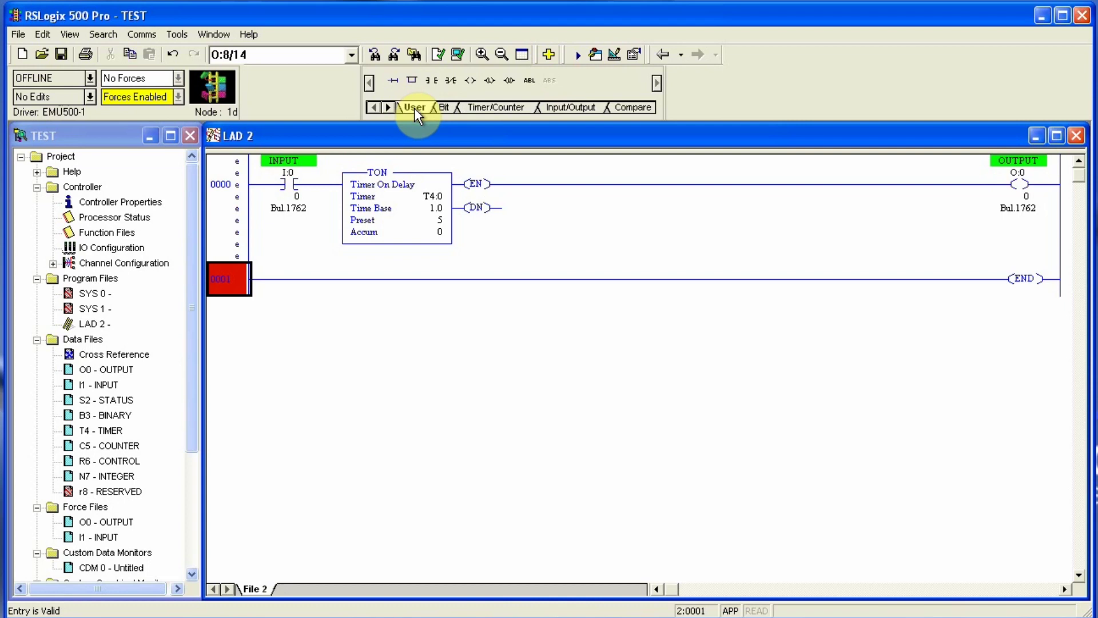
left_click(436, 80)
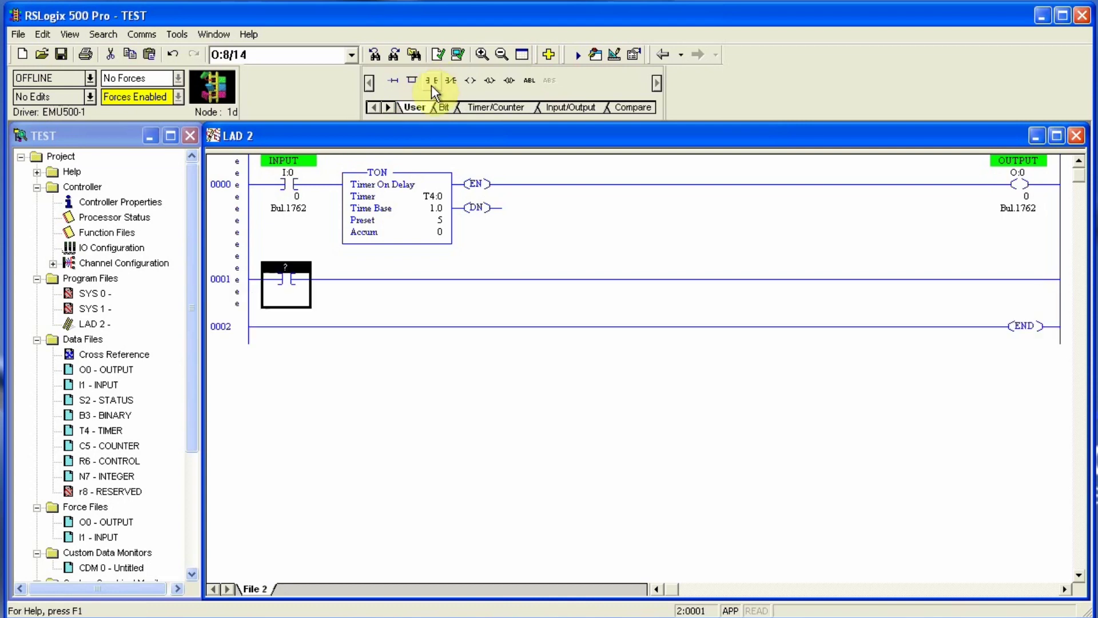
double_click(287, 264)
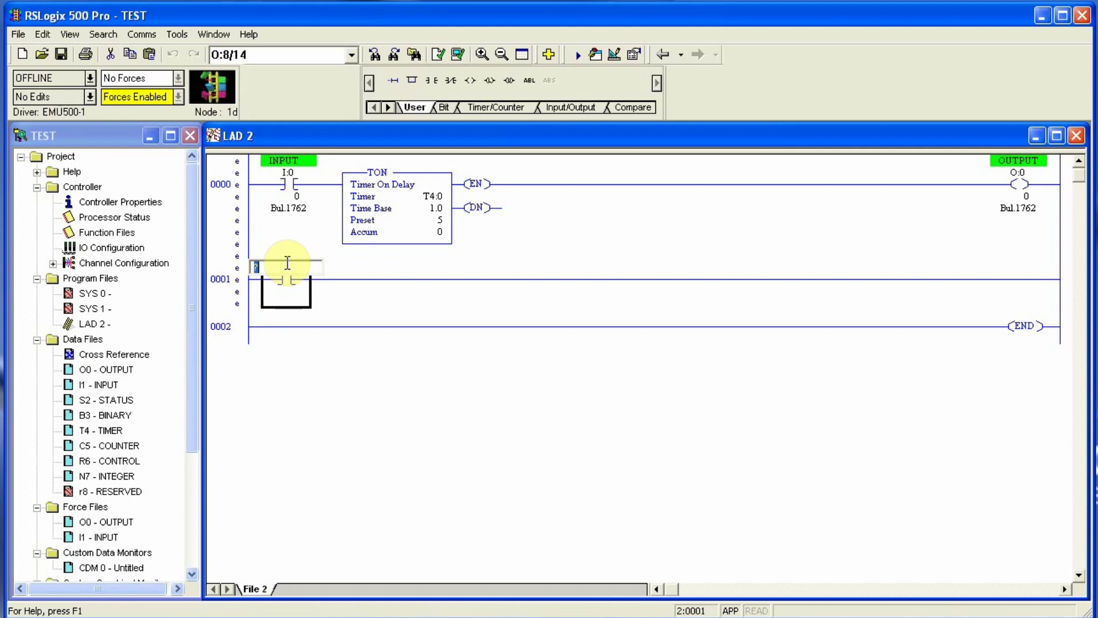
type("T4:0")
type("/DN")
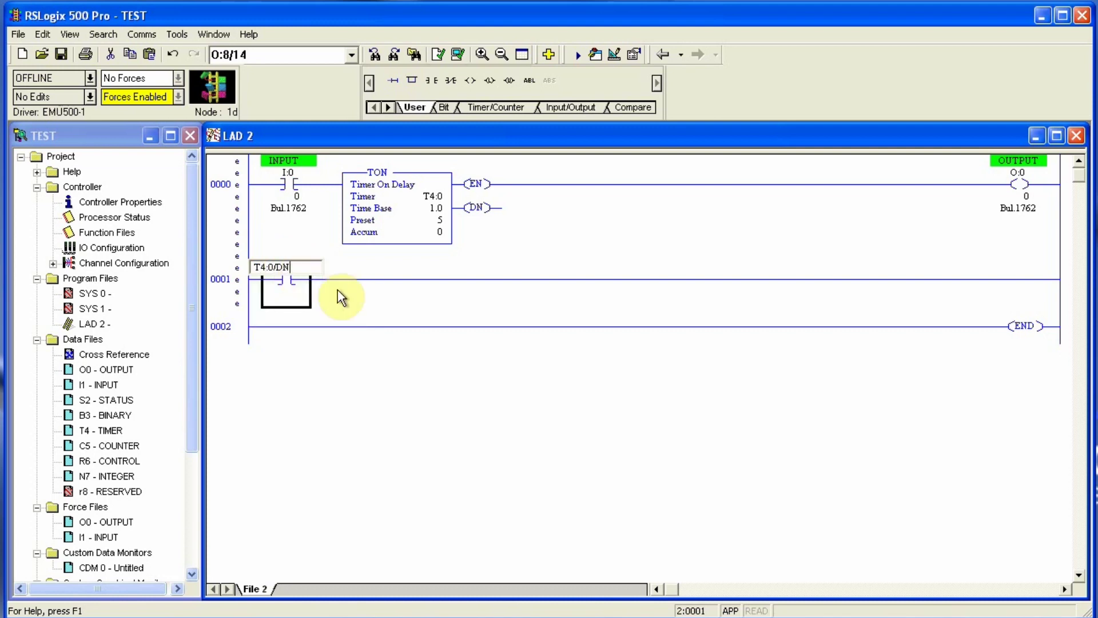
key("Return")
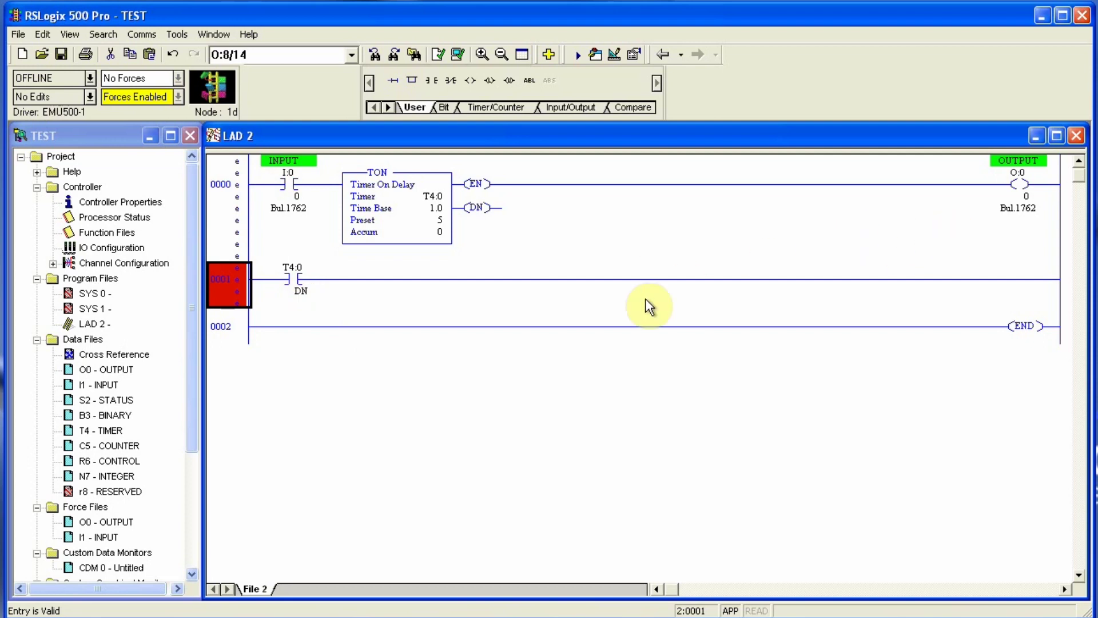
Cut the O:0 coil from rung 0000 and place it after the T4:0/DN contact on rung 0001.
left_click(1023, 194)
right_click(1023, 193)
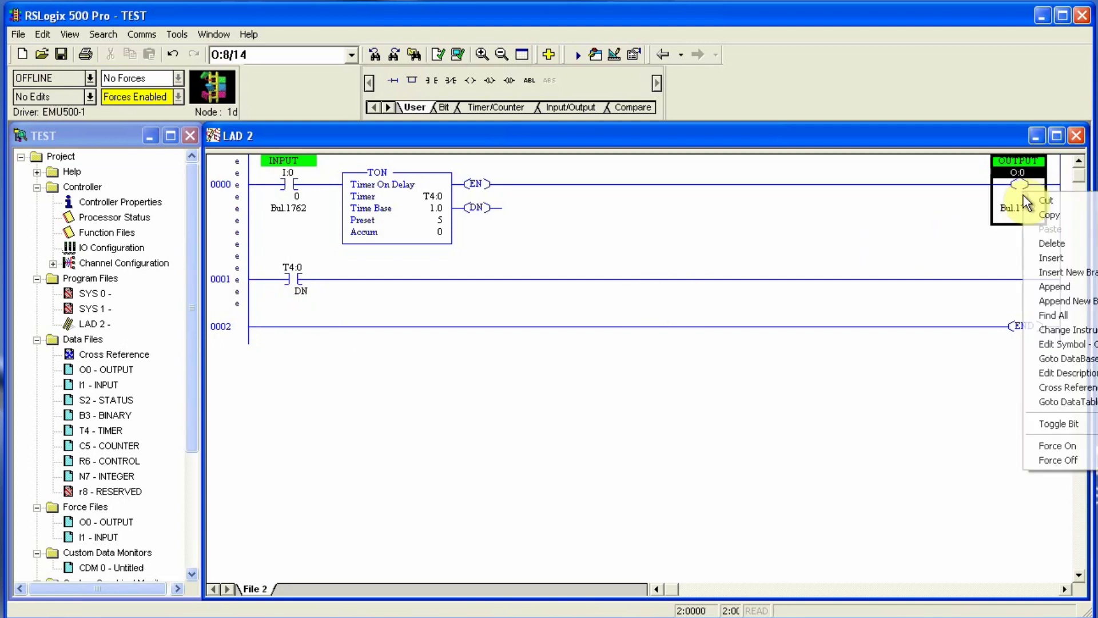
left_click(1052, 246)
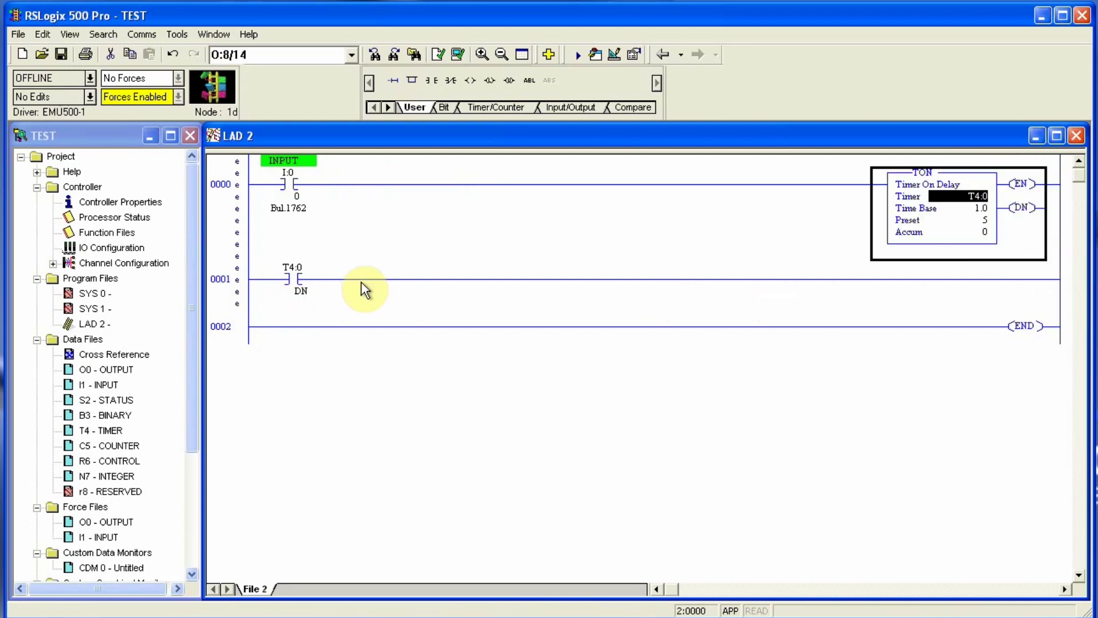
left_click(296, 282)
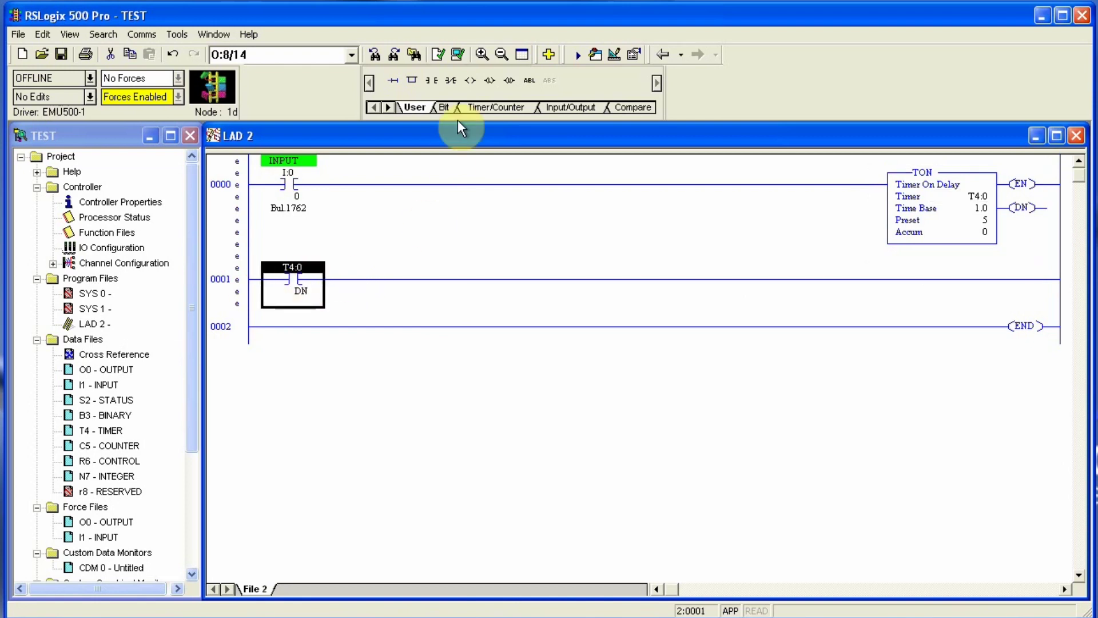
left_click(470, 80)
double_click(1023, 264)
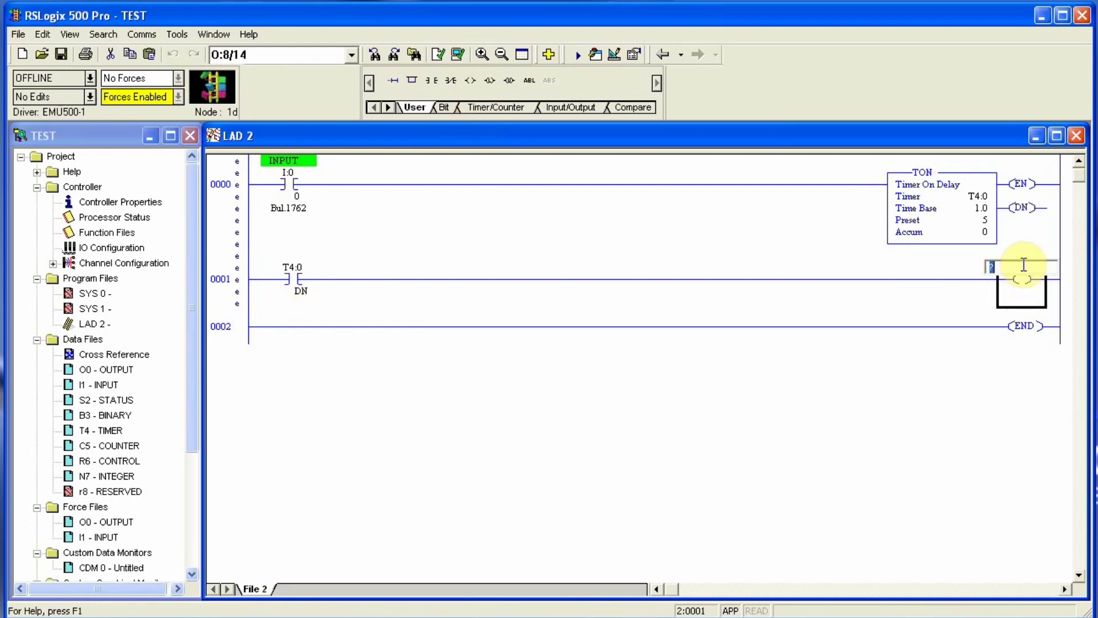
right_click(1024, 264)
left_click(1038, 317)
key("Return")
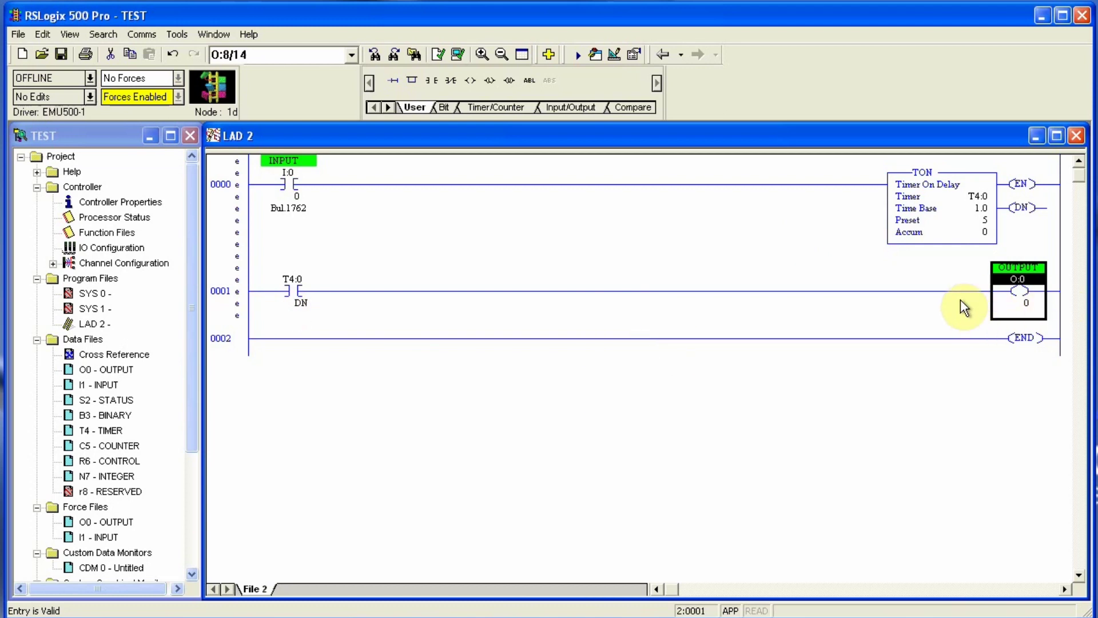
Verify the ladder, download it to the emulated controller, and go online.
left_click(439, 55)
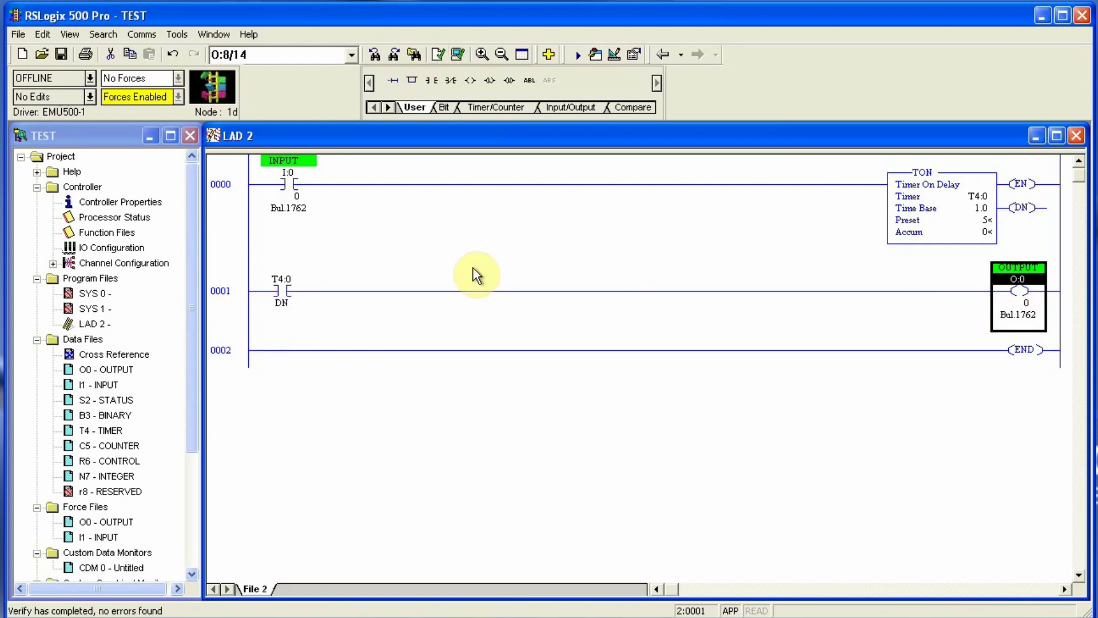
left_click(87, 80)
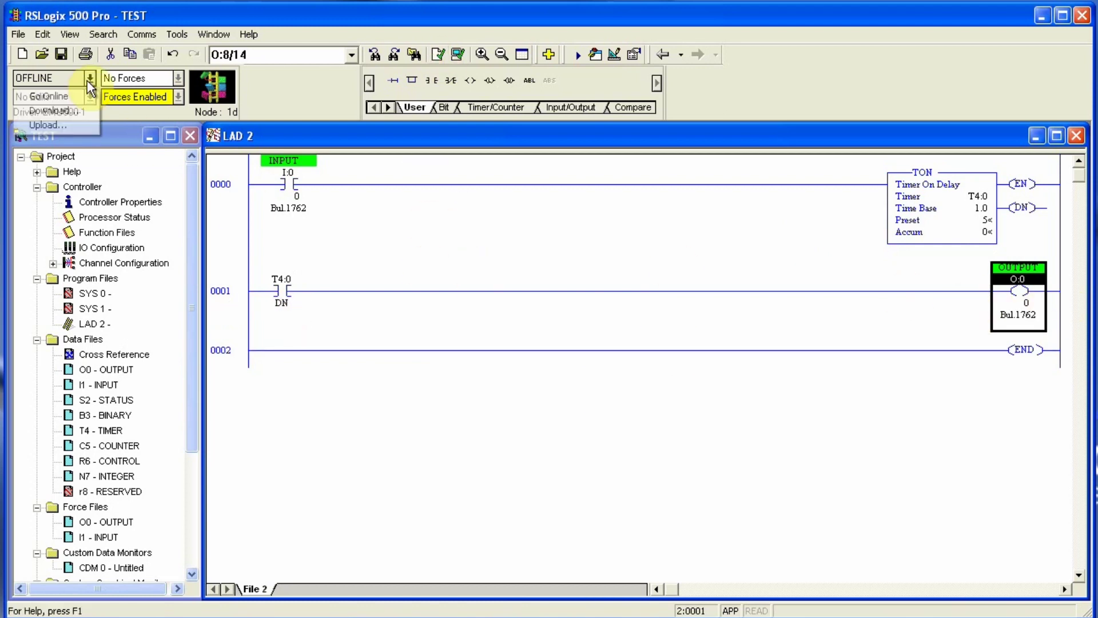
left_click(82, 109)
left_click(734, 256)
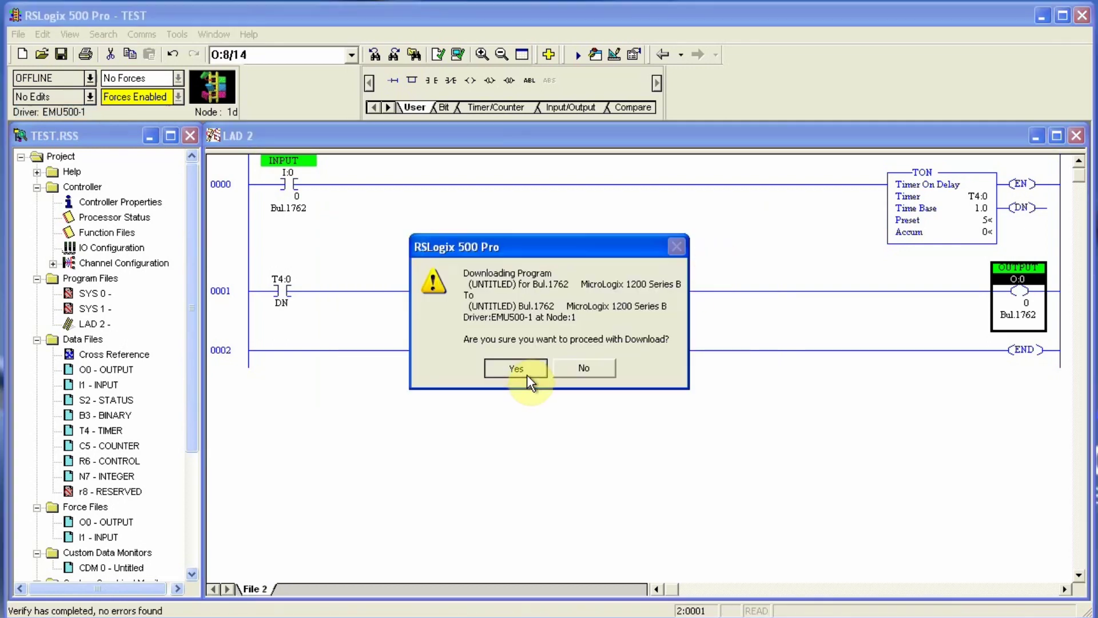
left_click(527, 375)
left_click(519, 351)
Switch the controller to Run mode.
left_click(90, 78)
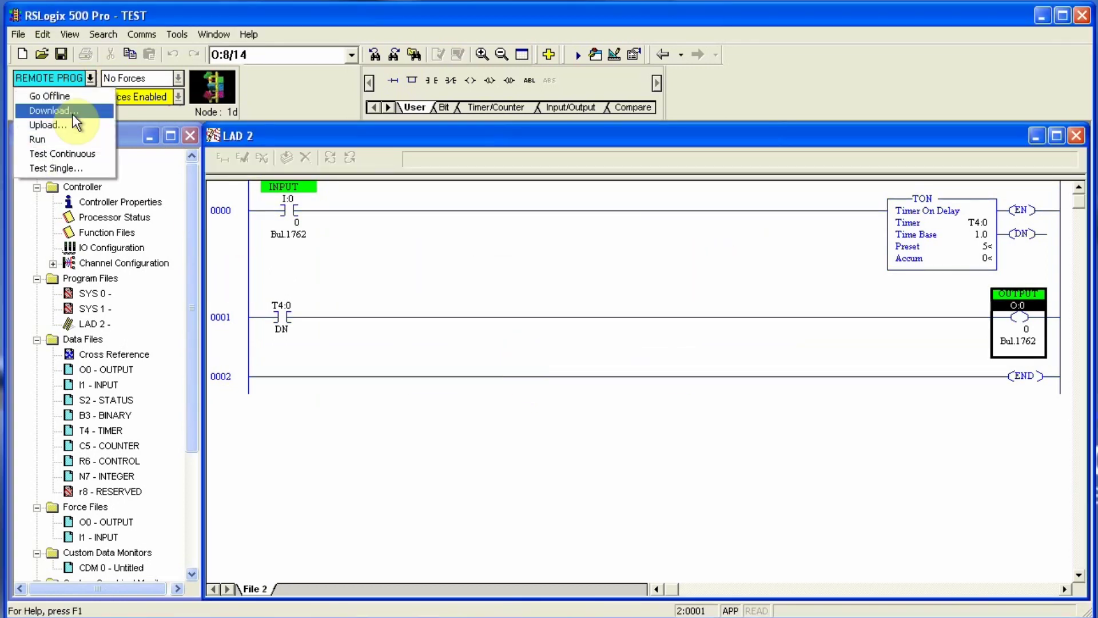
left_click(34, 140)
left_click(509, 348)
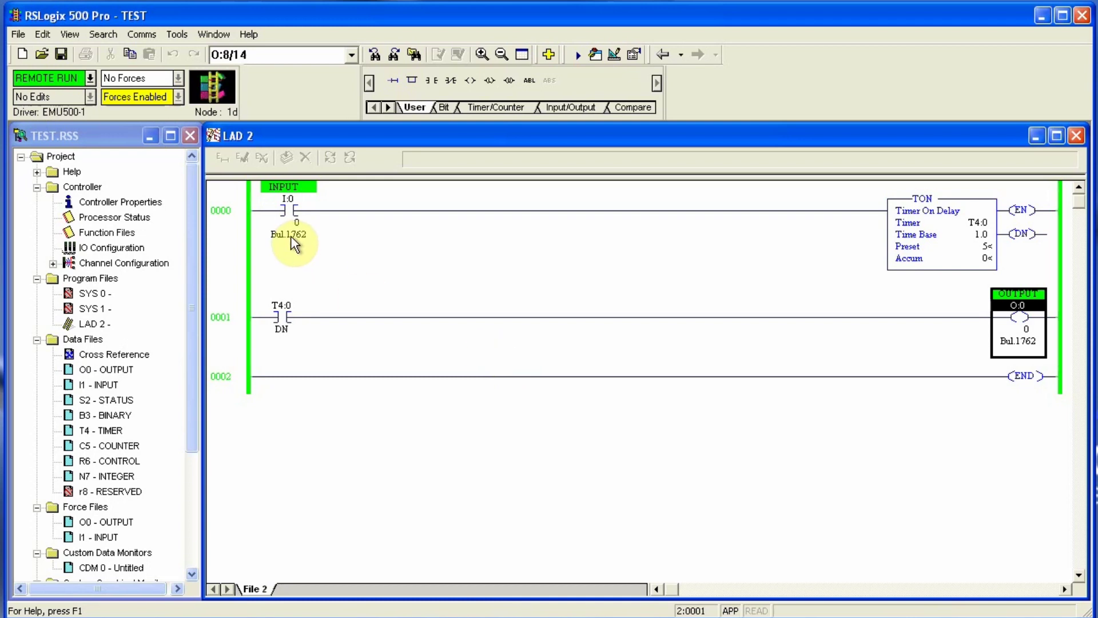
Force input I:0/0 on to start the T4:0 timer.
left_click(285, 221)
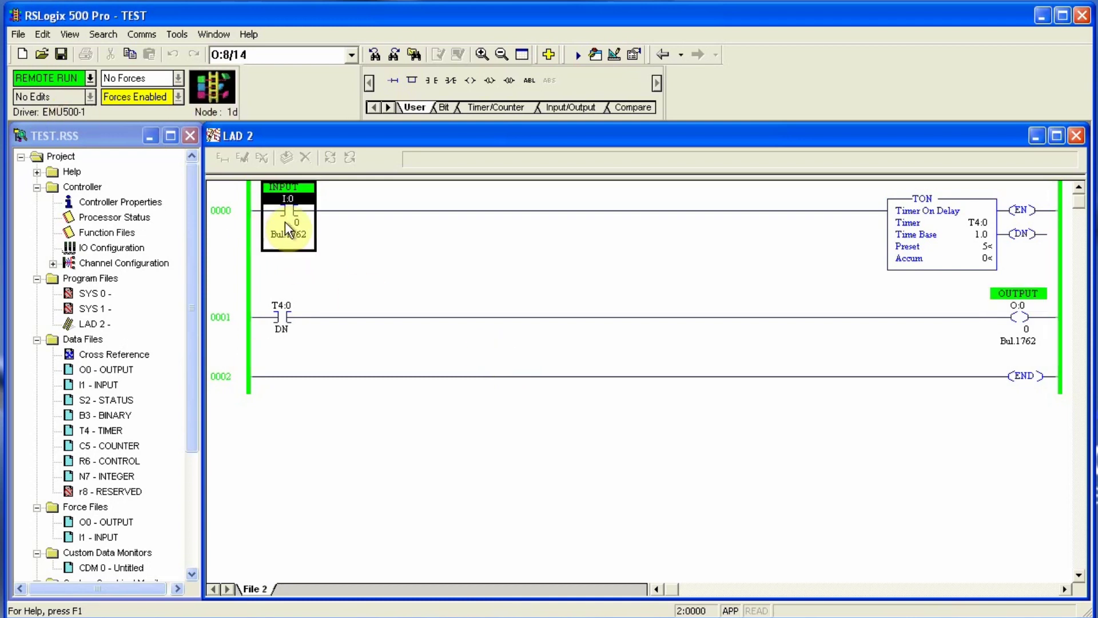
right_click(285, 221)
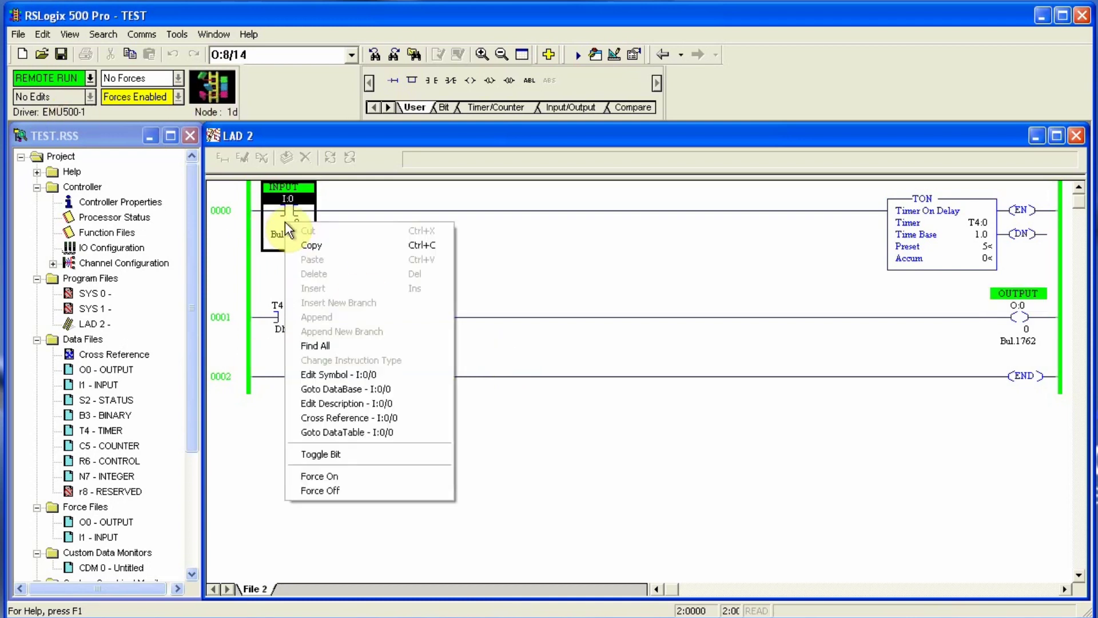
left_click(381, 477)
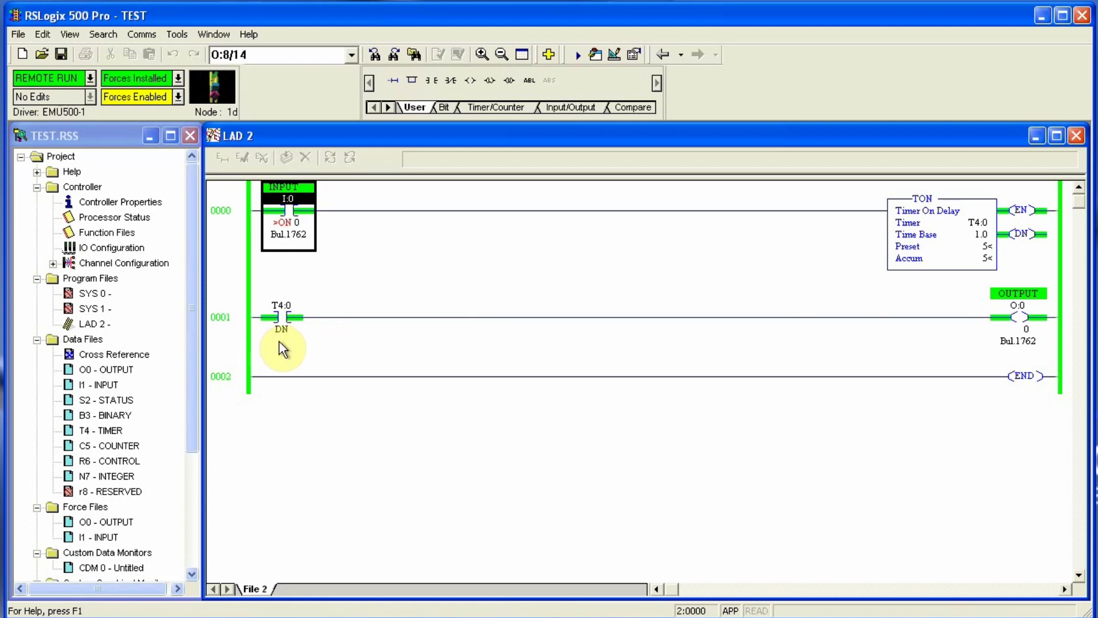
Force I:0/0 off, remove the force, then force it on again.
right_click(301, 232)
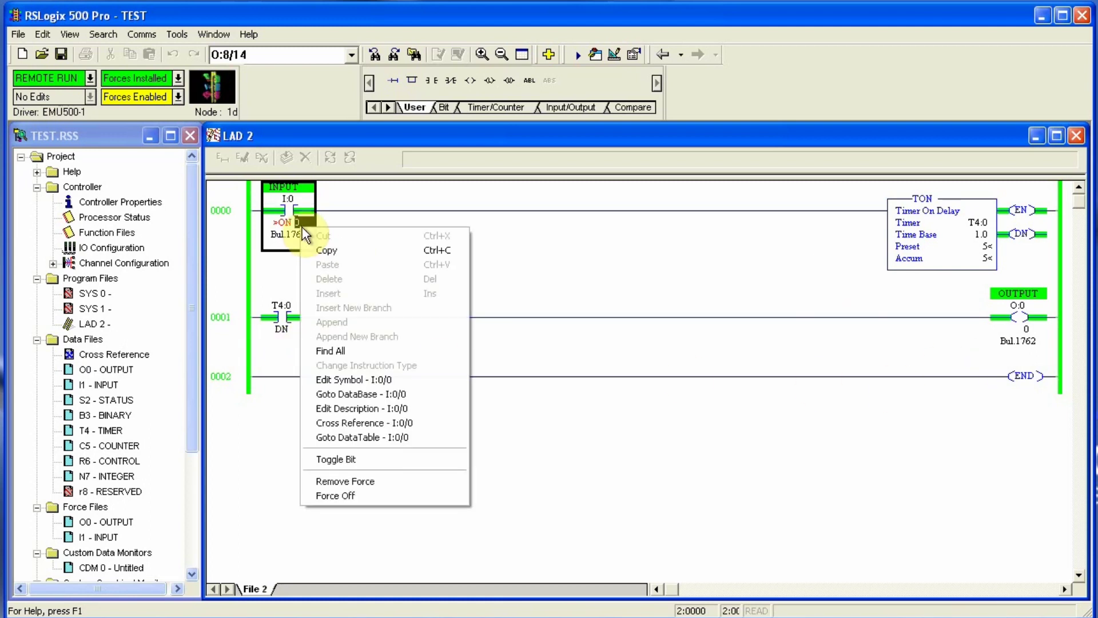
left_click(379, 495)
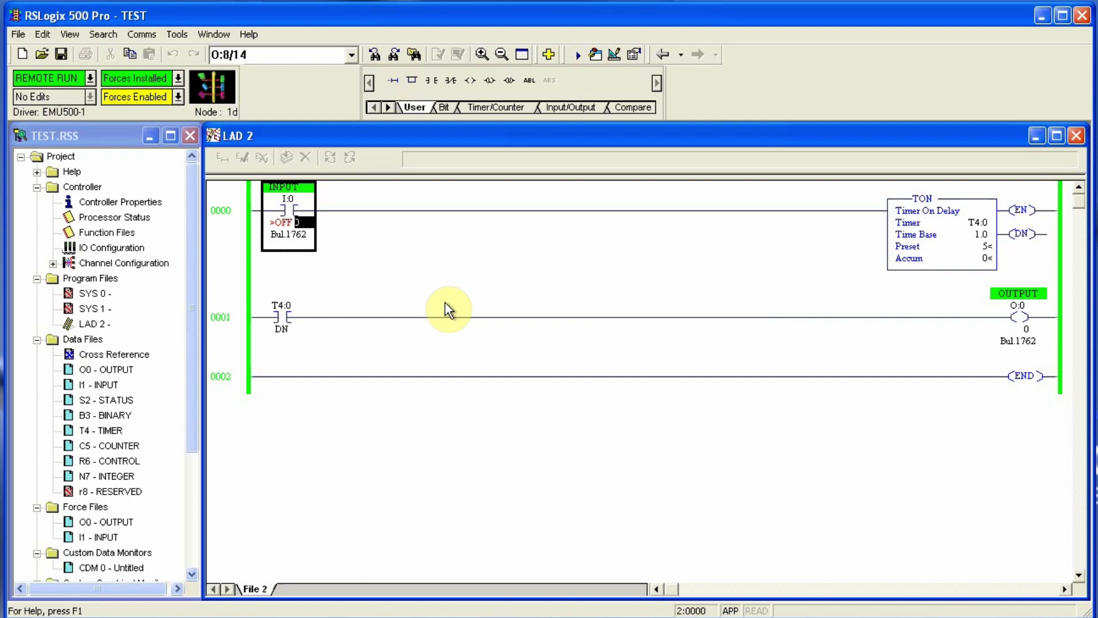
right_click(296, 228)
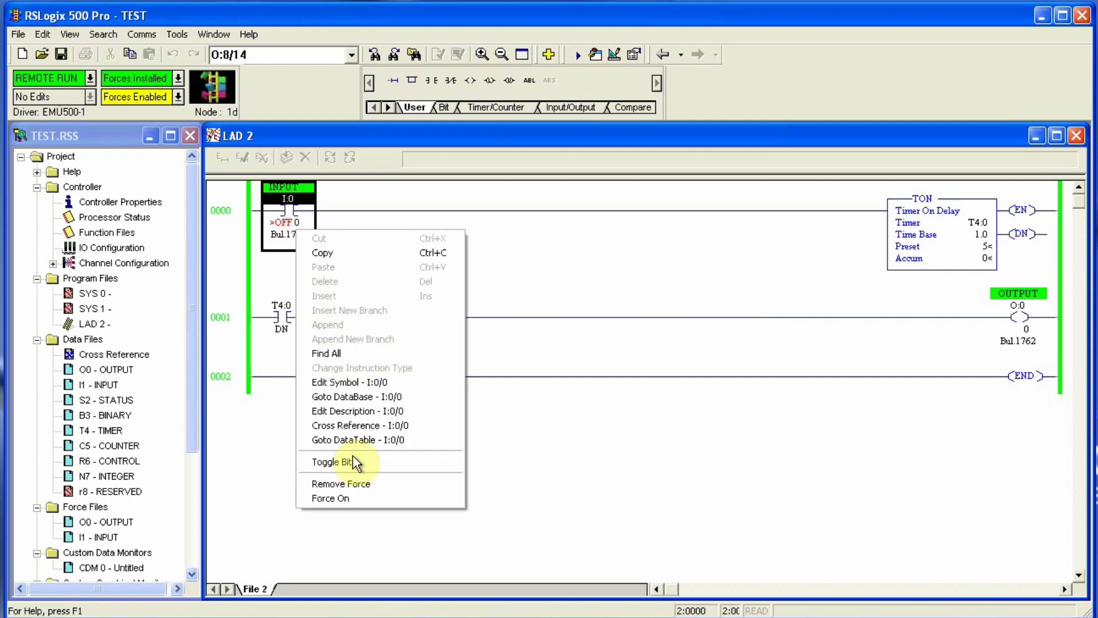
left_click(370, 488)
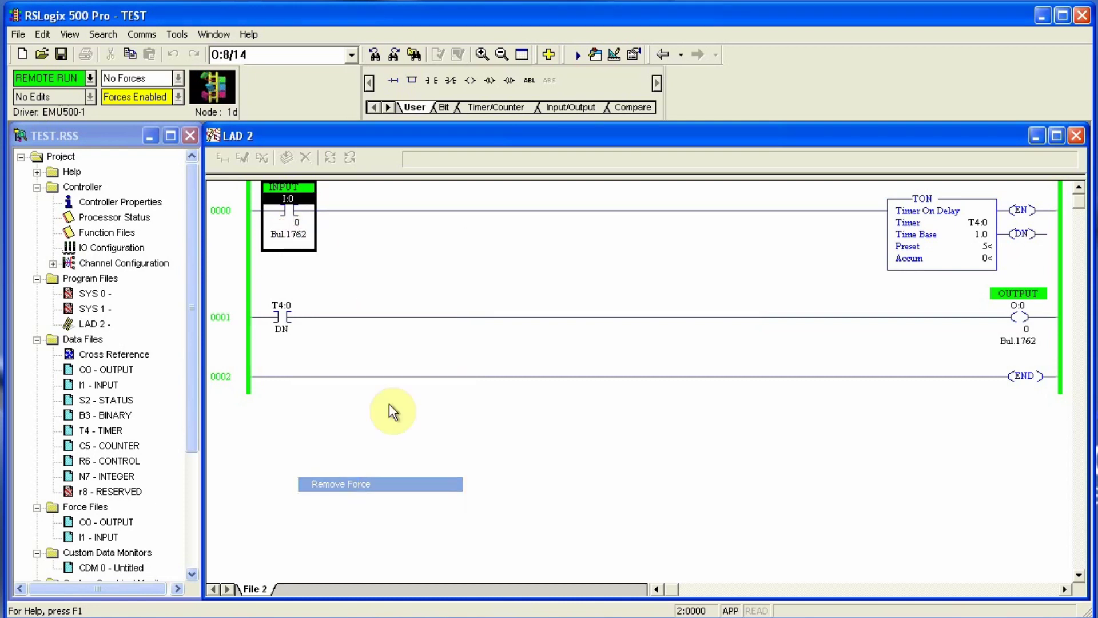
right_click(286, 237)
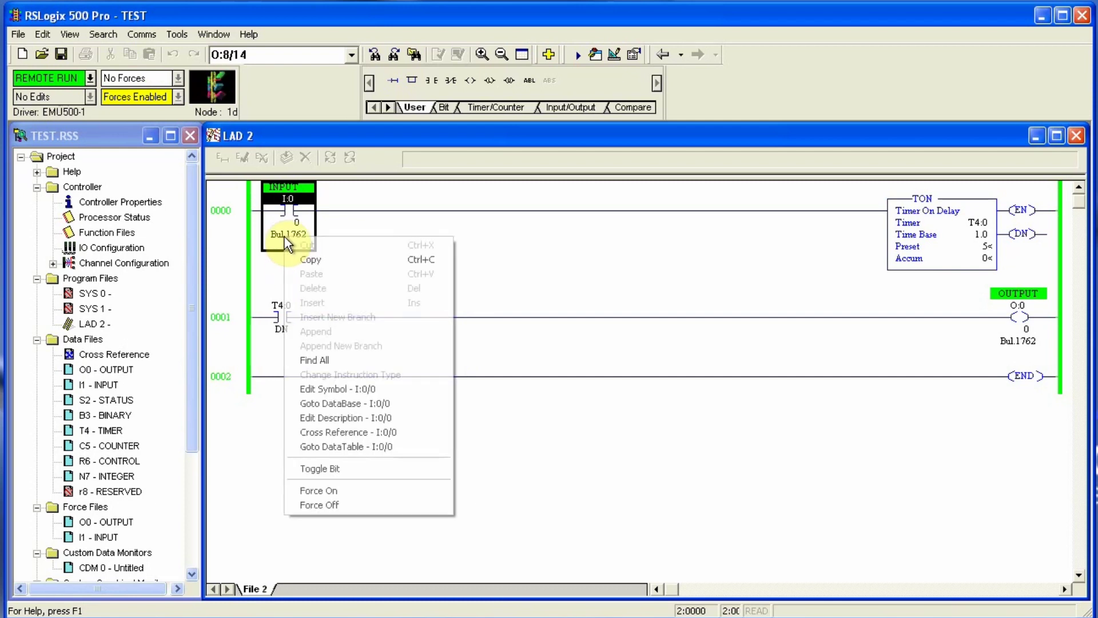
left_click(354, 493)
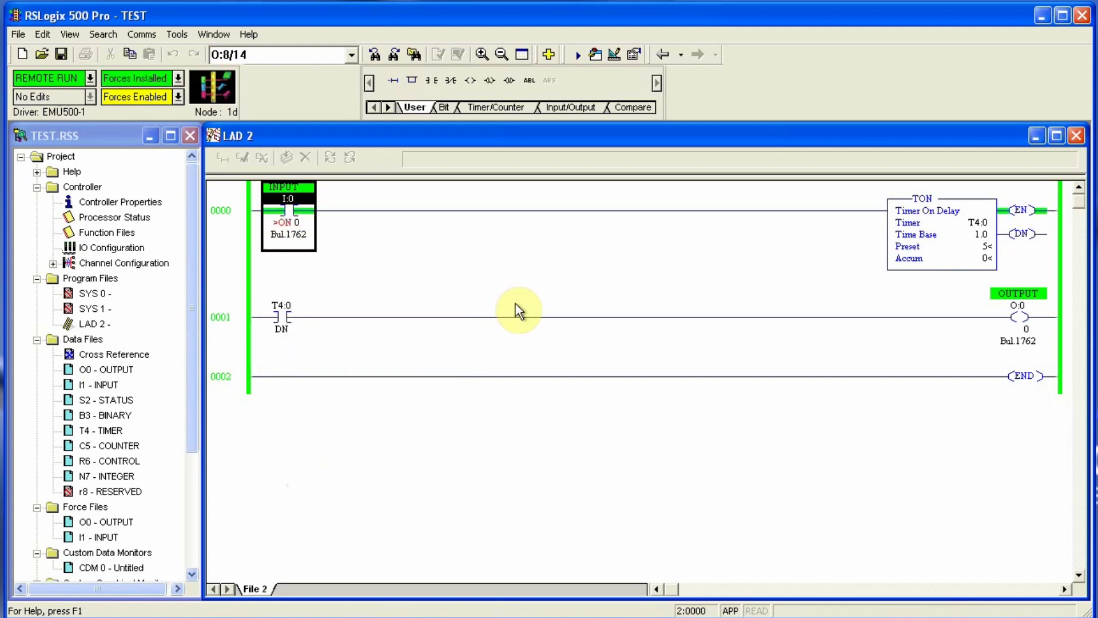